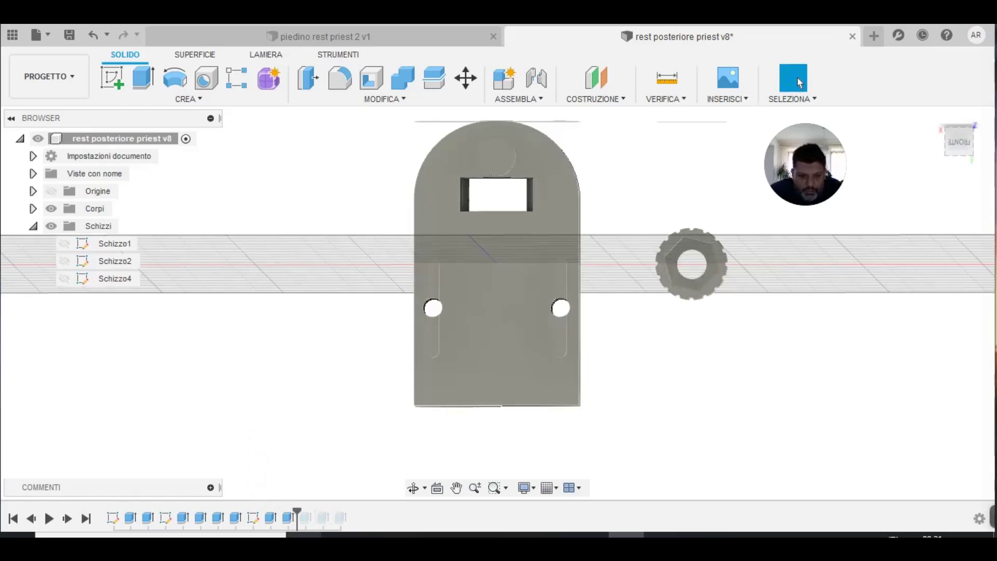
# Advance the history by one extrusion on the toothed wheel and review that extrusion's parameters without changing them.
pyautogui.moveTo(297, 510); pyautogui.dragTo(312, 514)
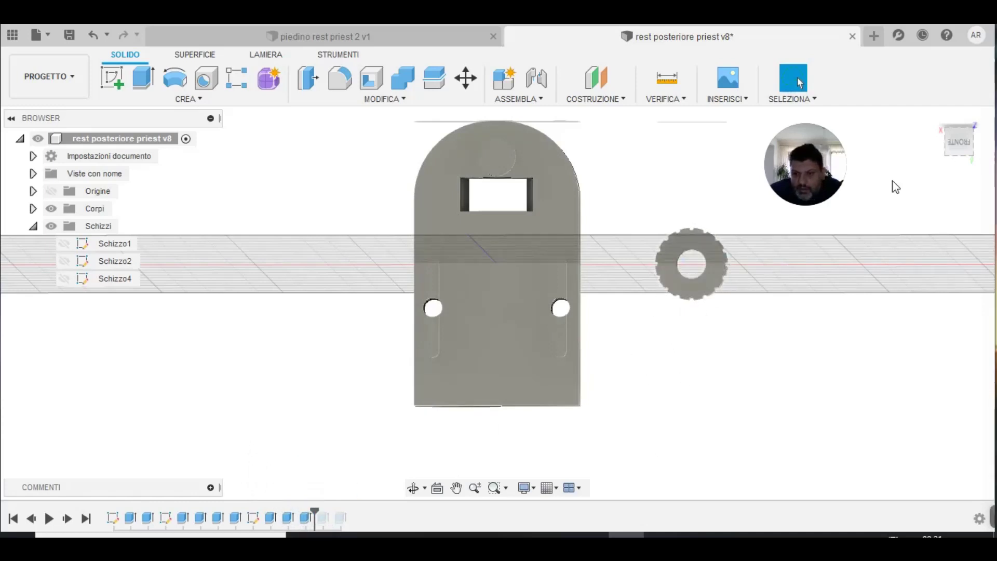
pyautogui.click(953, 124)
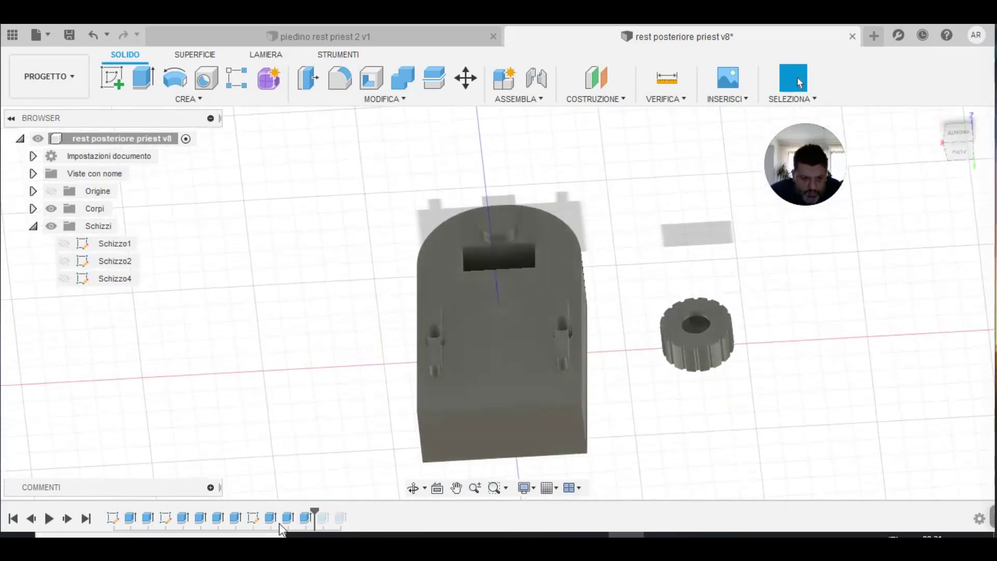
pyautogui.rightClick(307, 519)
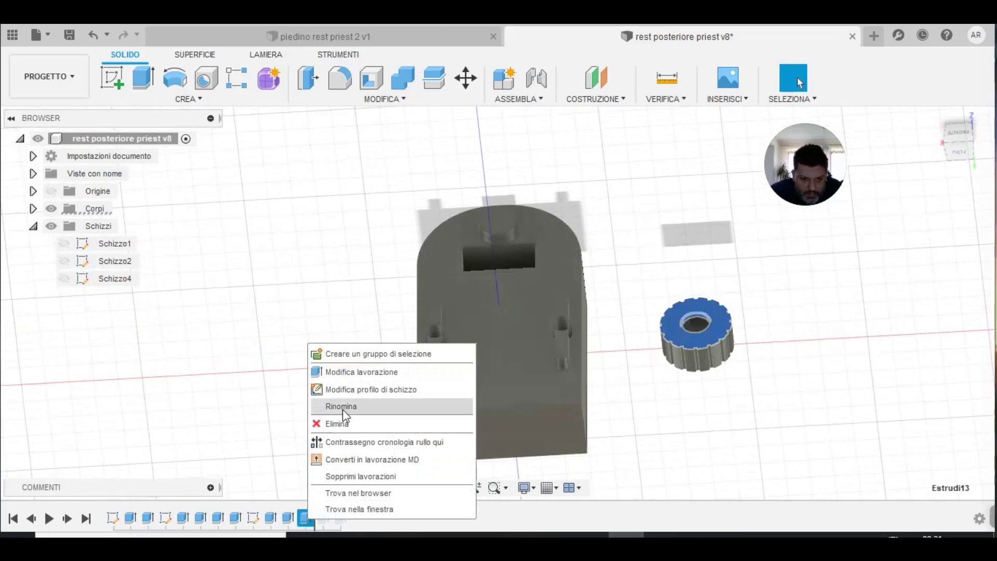
pyautogui.click(355, 383)
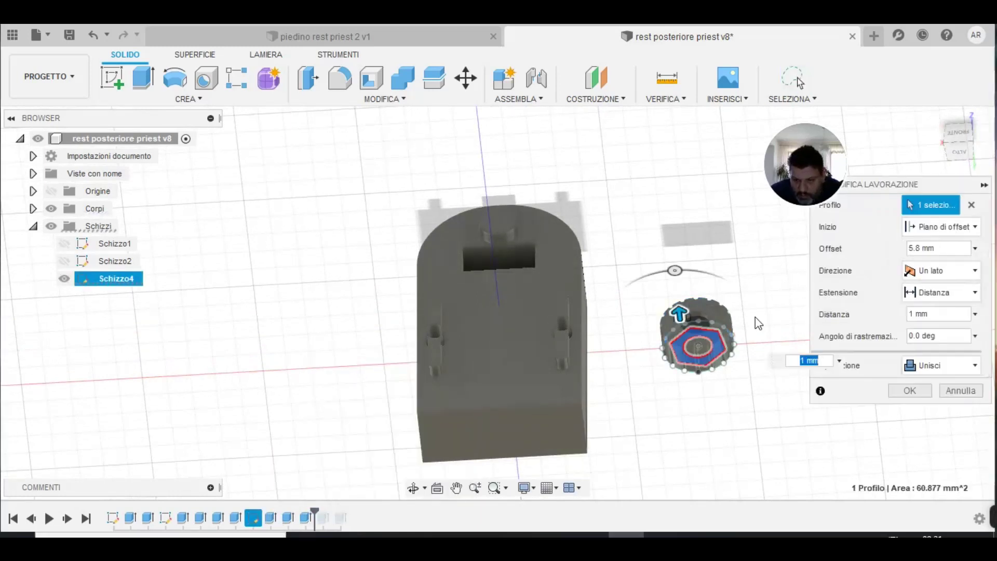
pyautogui.moveTo(959, 131); pyautogui.dragTo(960, 121)
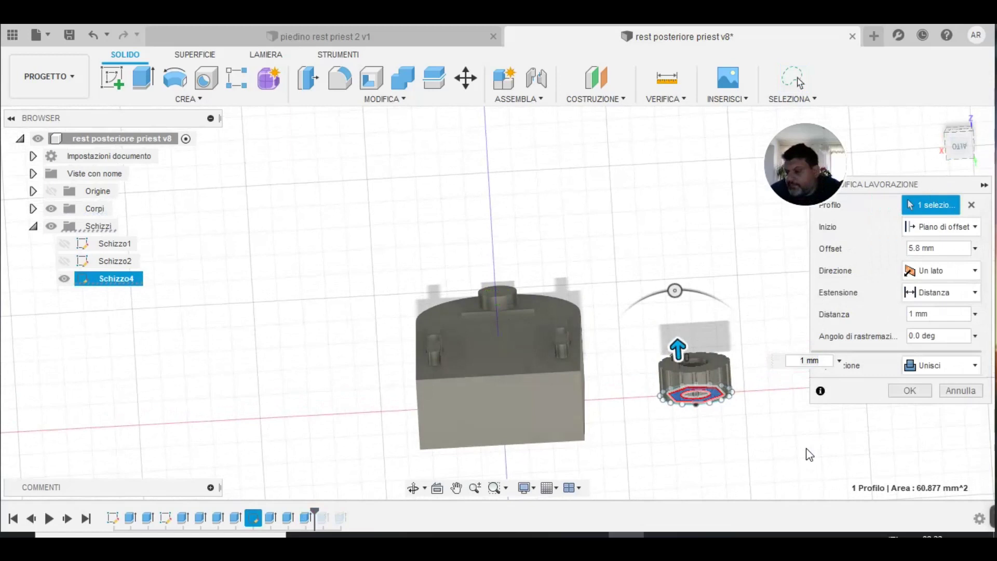
pyautogui.click(962, 391)
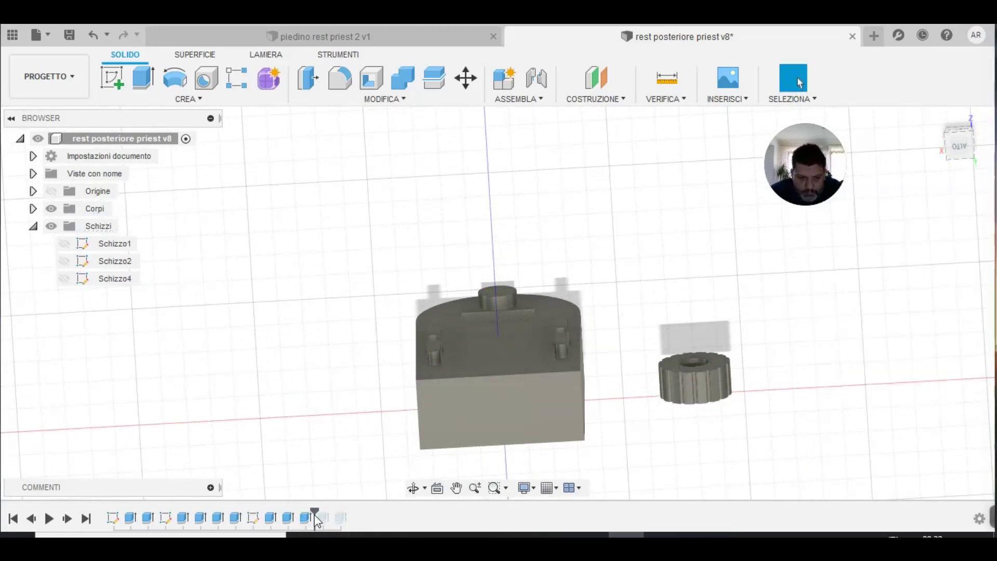
# Restore the model history of rest posteriore priest to its last feature.
pyautogui.moveTo(314, 515); pyautogui.dragTo(349, 514)
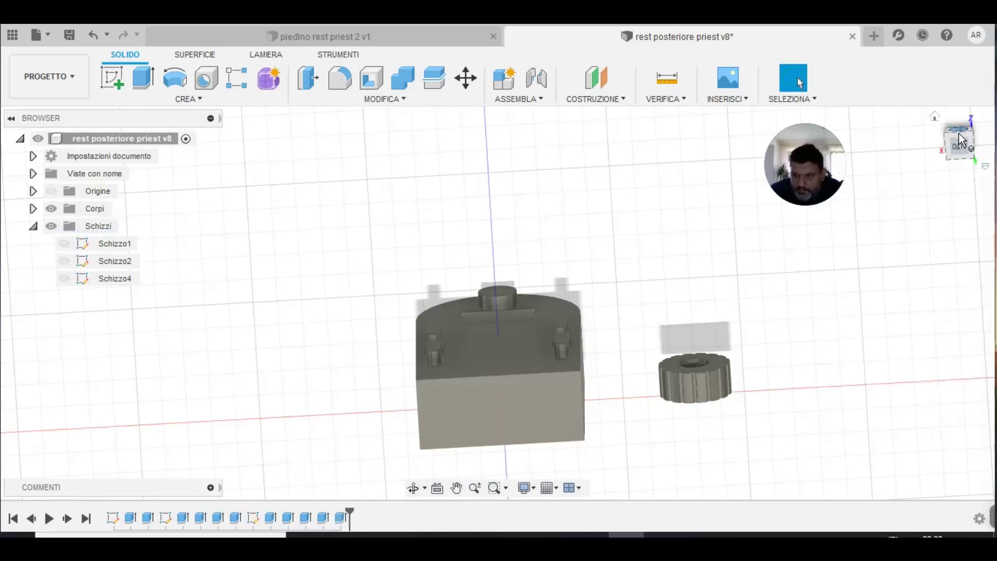
pyautogui.moveTo(962, 138); pyautogui.dragTo(538, 228)
# Switch to the piedino rest priest 2 design and roll its history back to Schizzo1 to examine the two concentric circles.
pyautogui.click(377, 35)
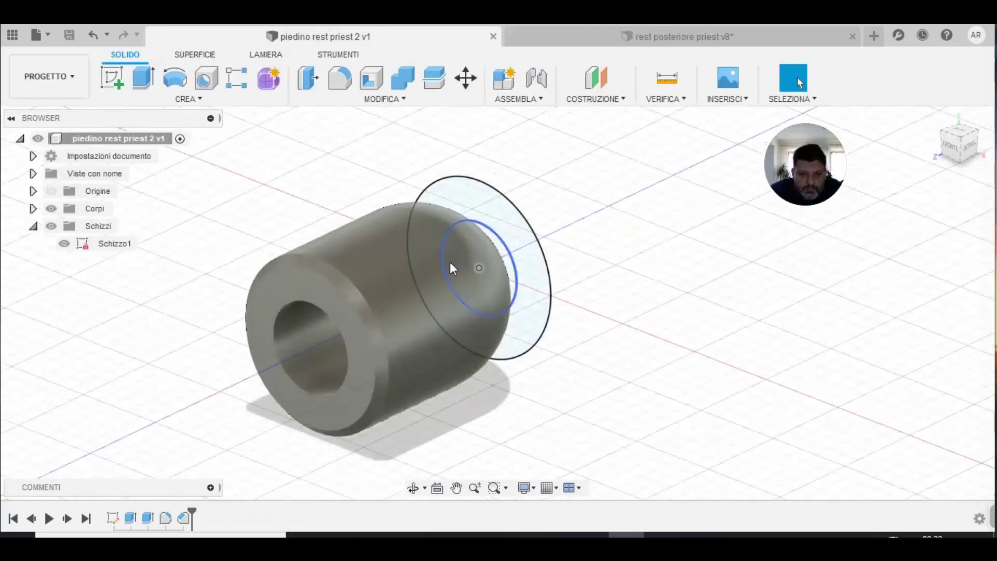
pyautogui.scroll(-3, 457, 366)
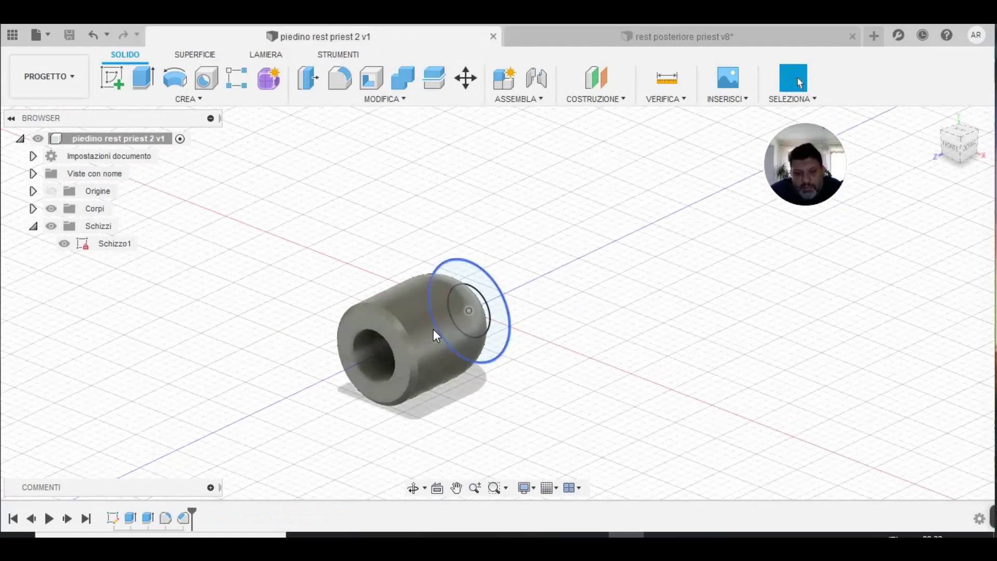
pyautogui.moveTo(961, 152); pyautogui.dragTo(931, 155)
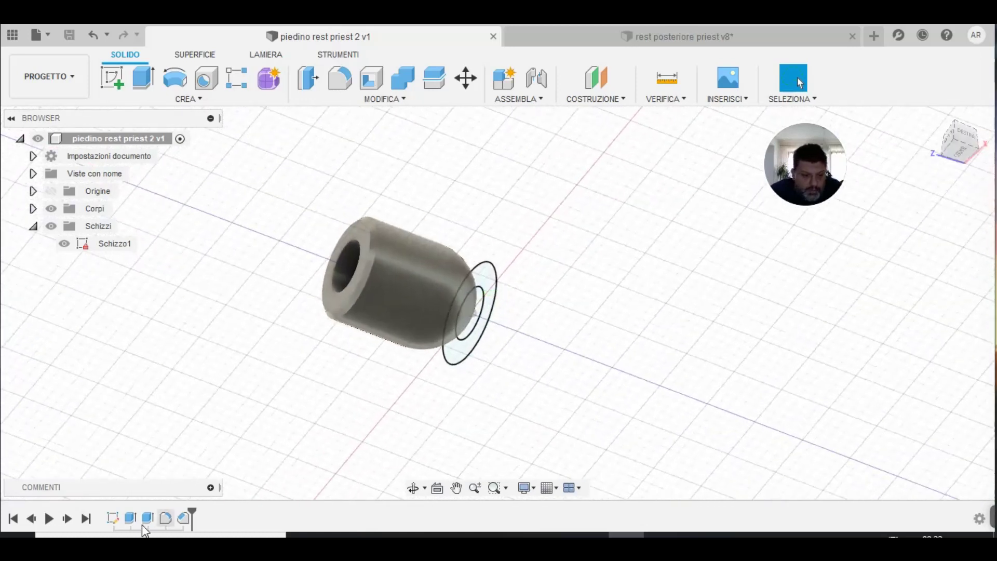
pyautogui.click(114, 519)
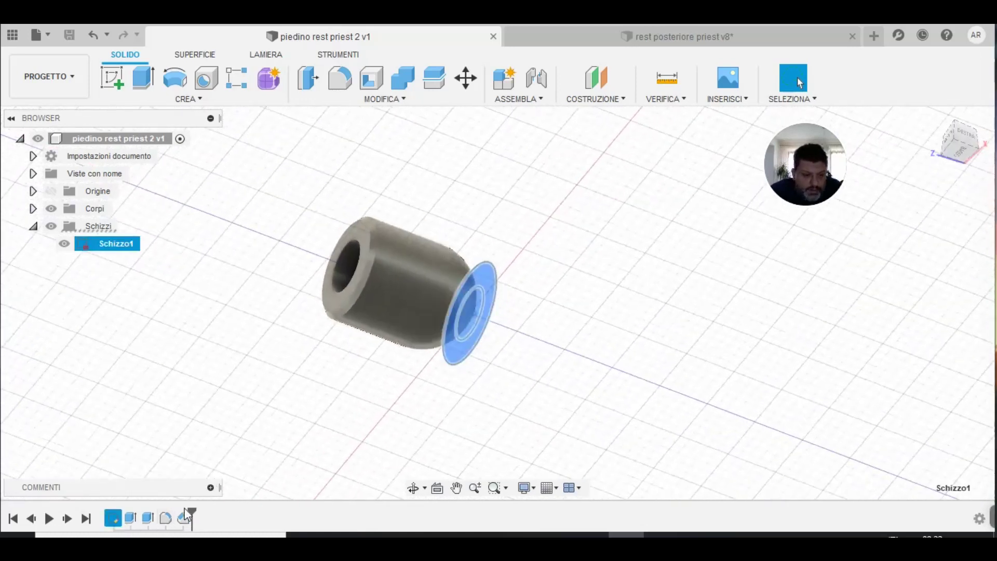
pyautogui.moveTo(192, 514)
pyautogui.mouseDown()
pyautogui.moveTo(115, 517)
pyautogui.moveTo(119, 525)
pyautogui.mouseUp()
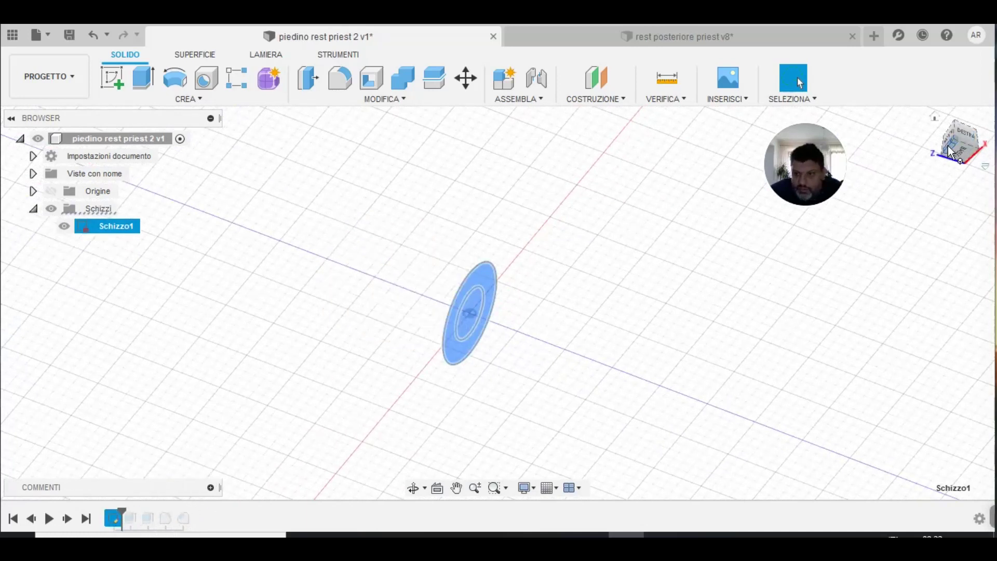
pyautogui.click(949, 145)
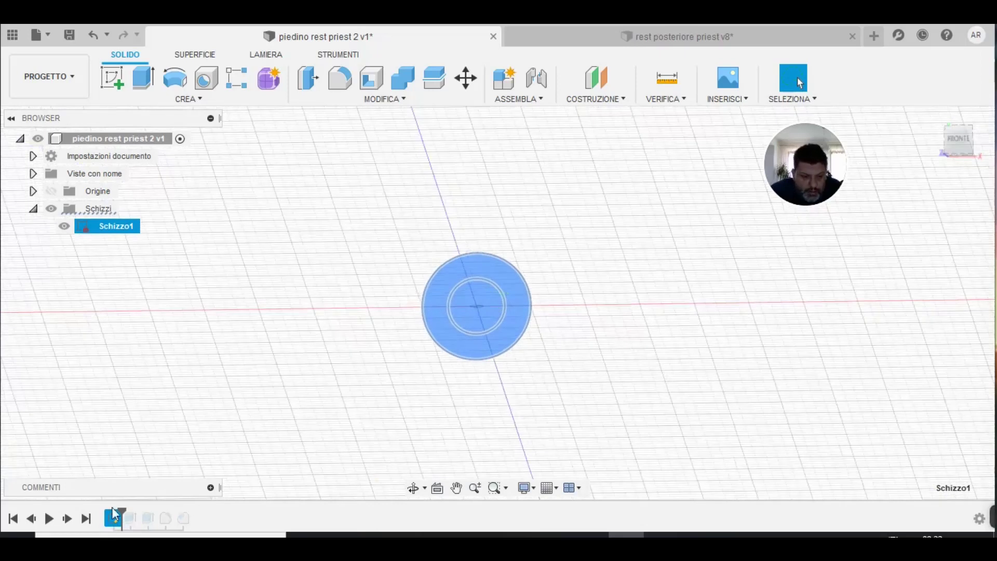
# Replay the foot's history from the first extrusion through to the last feature.
pyautogui.moveTo(119, 512); pyautogui.dragTo(139, 516)
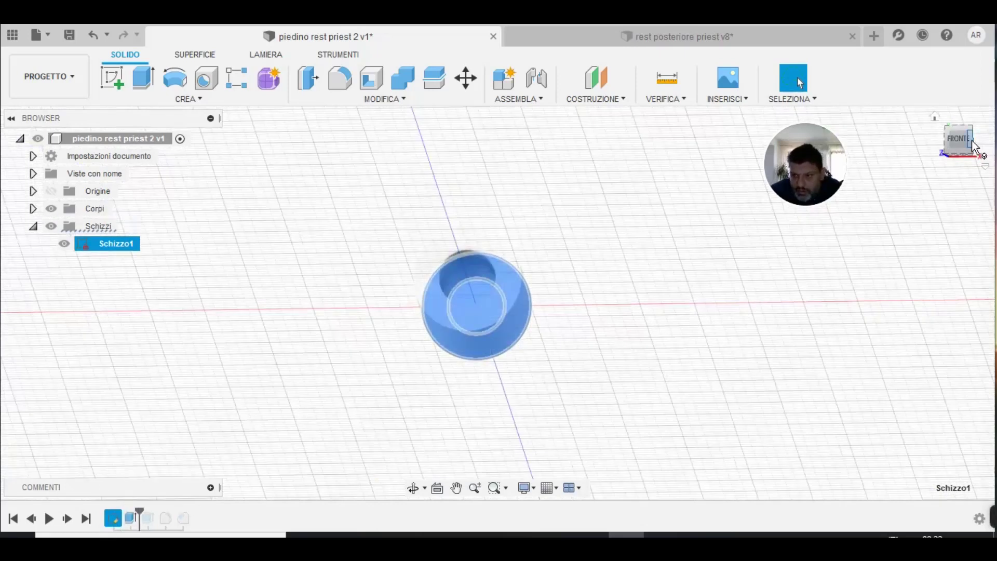
pyautogui.moveTo(961, 138); pyautogui.dragTo(940, 147)
pyautogui.click(941, 147)
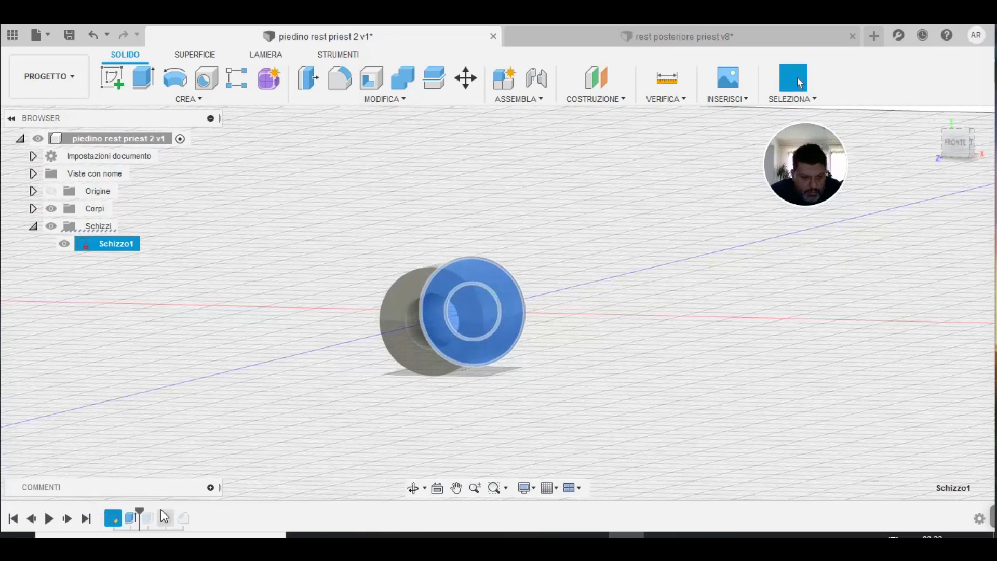
pyautogui.moveTo(142, 509); pyautogui.dragTo(205, 505)
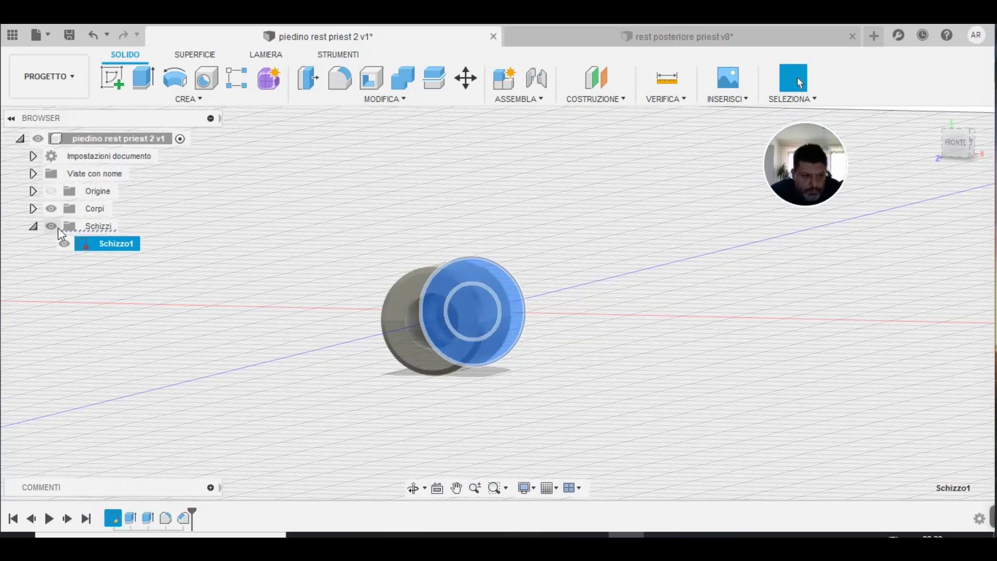
# Hide Schizzo1 and clear the selection so only the foot's solid body is displayed.
pyautogui.click(63, 244)
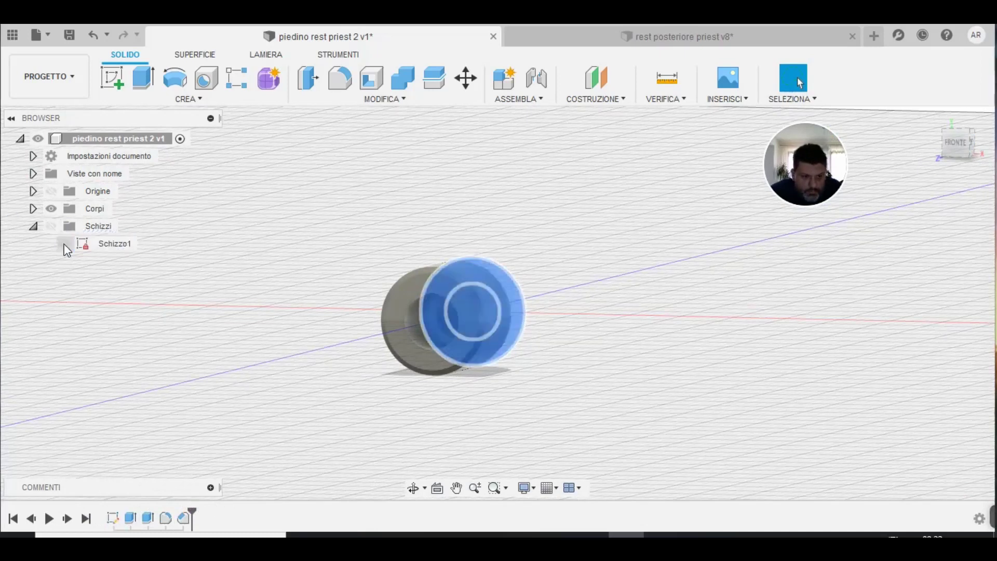
pyautogui.click(586, 460)
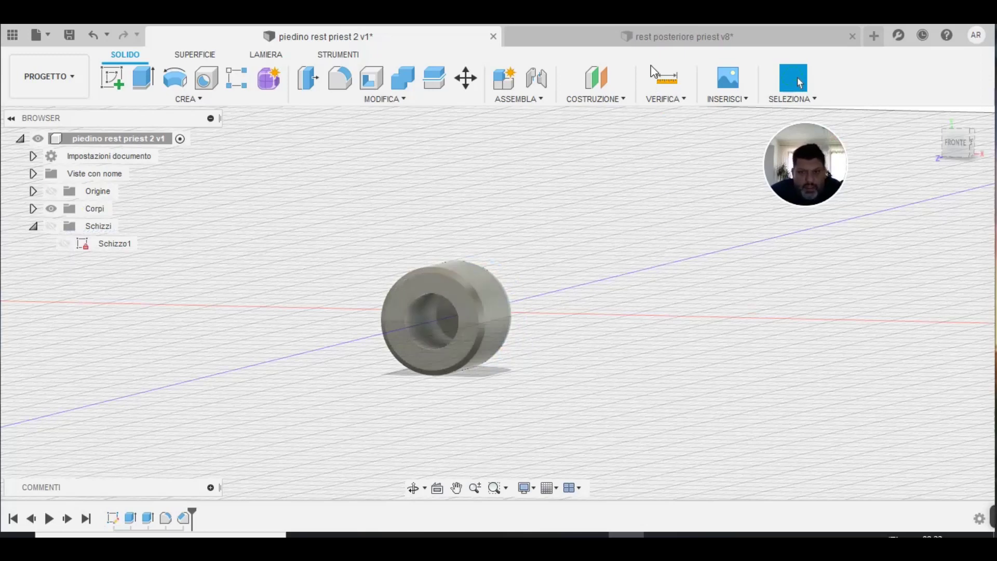
# Return to rest posteriore priest and send the toothed wheel body Corpo3 to Cura for 3D printing with high refinement.
pyautogui.click(642, 36)
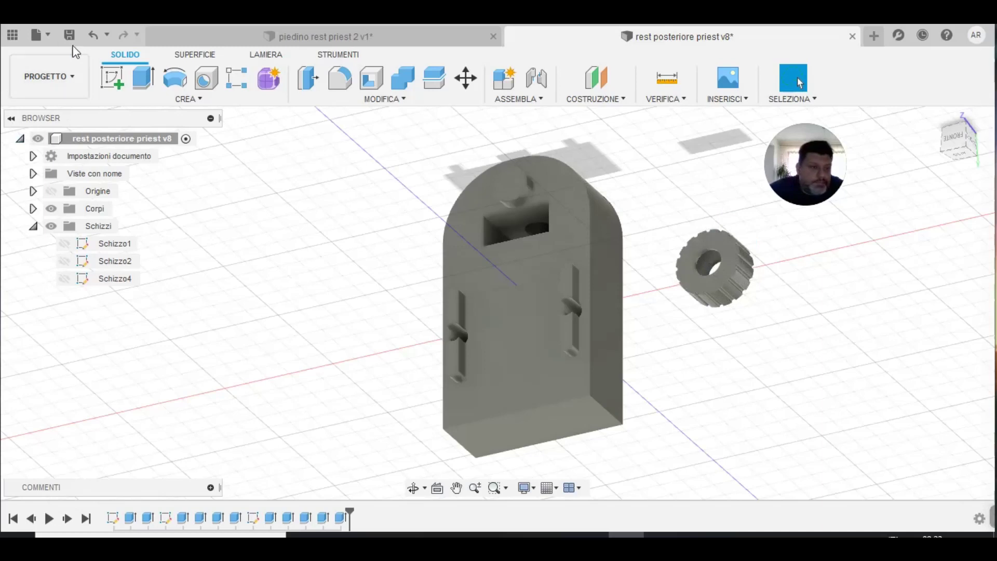
pyautogui.click(38, 39)
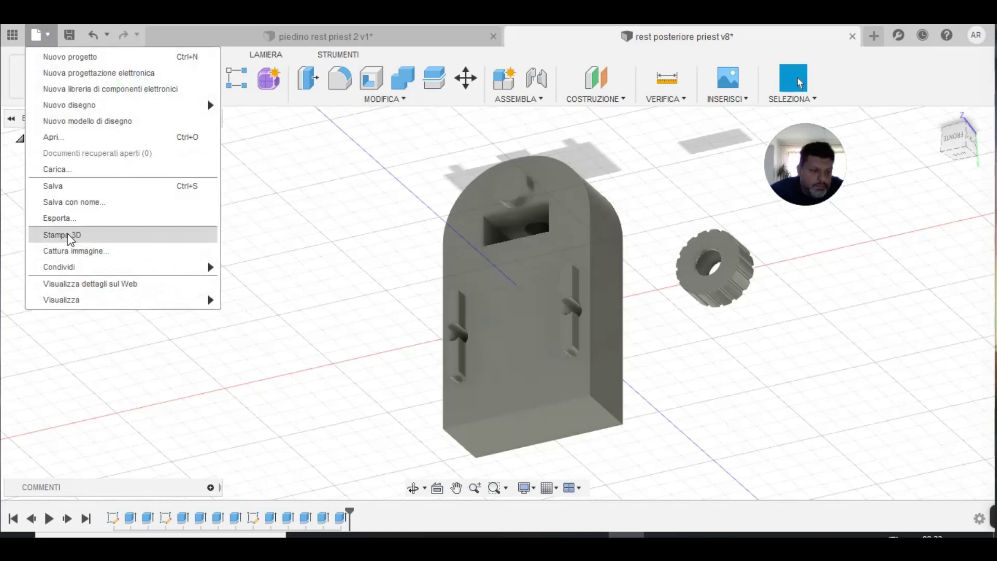
pyautogui.click(82, 249)
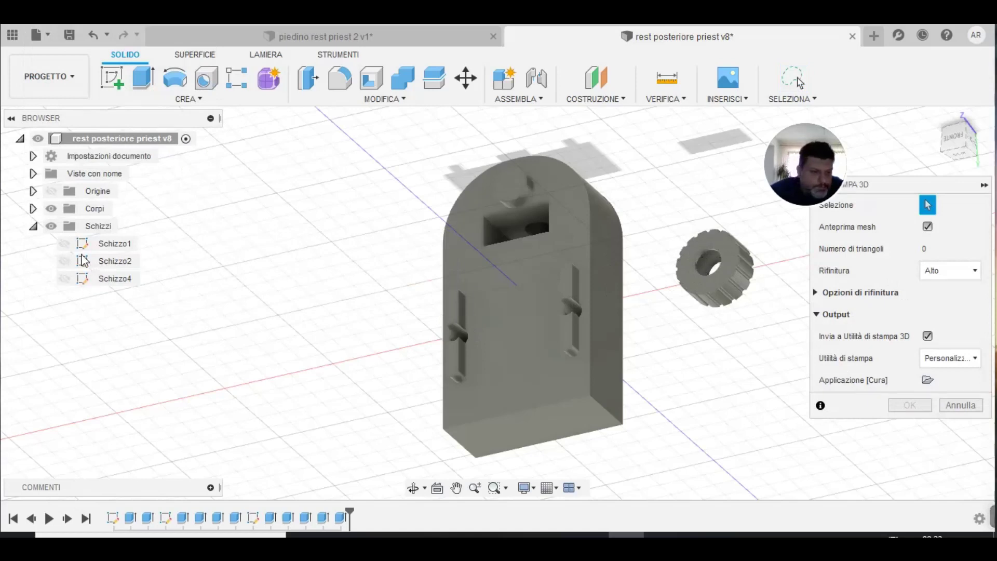
pyautogui.click(33, 209)
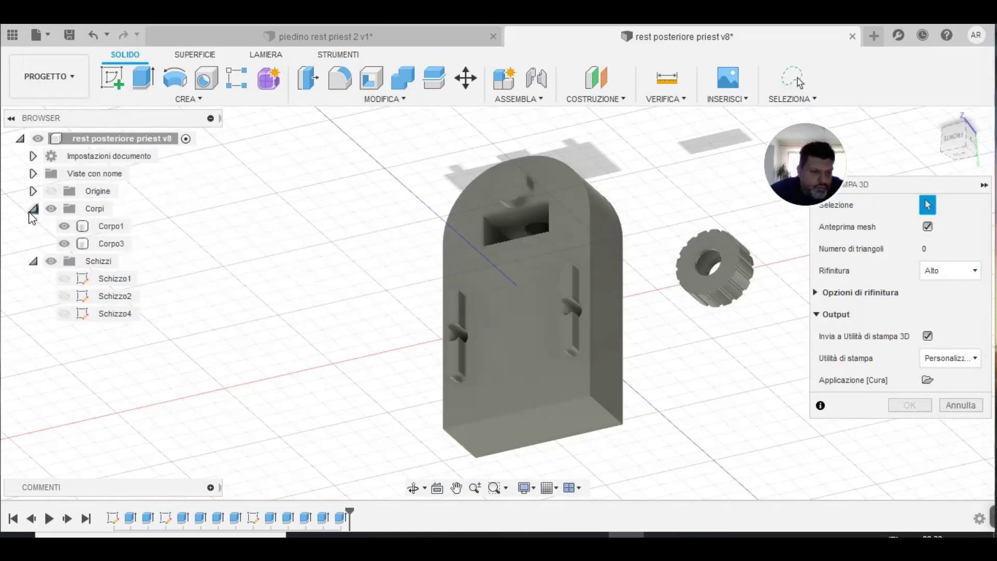
pyautogui.click(83, 243)
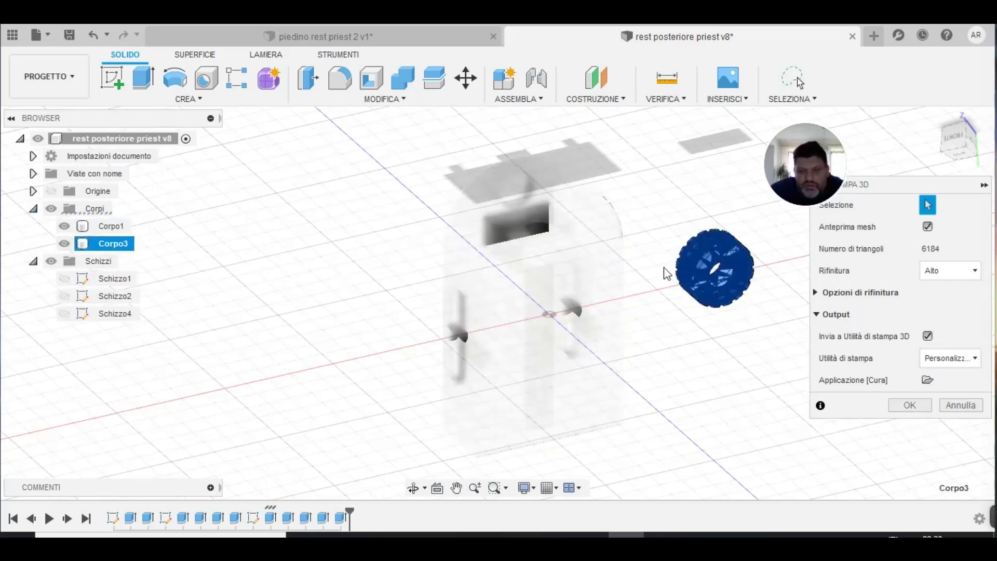
pyautogui.click(493, 261)
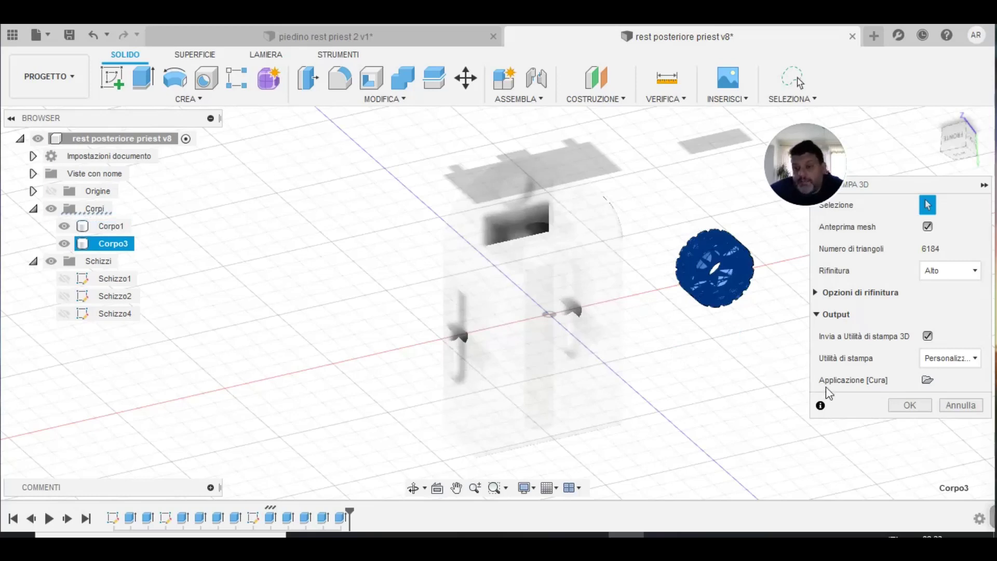
pyautogui.click(916, 404)
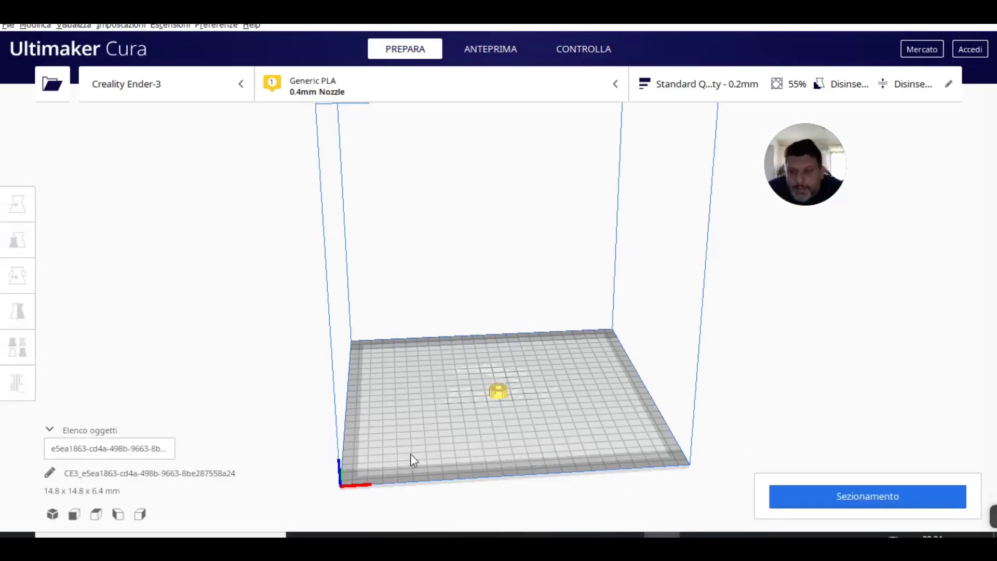
# Open Cura's print settings and collapse the speed category to look over the available setting groups.
pyautogui.scroll(4, 522, 423)
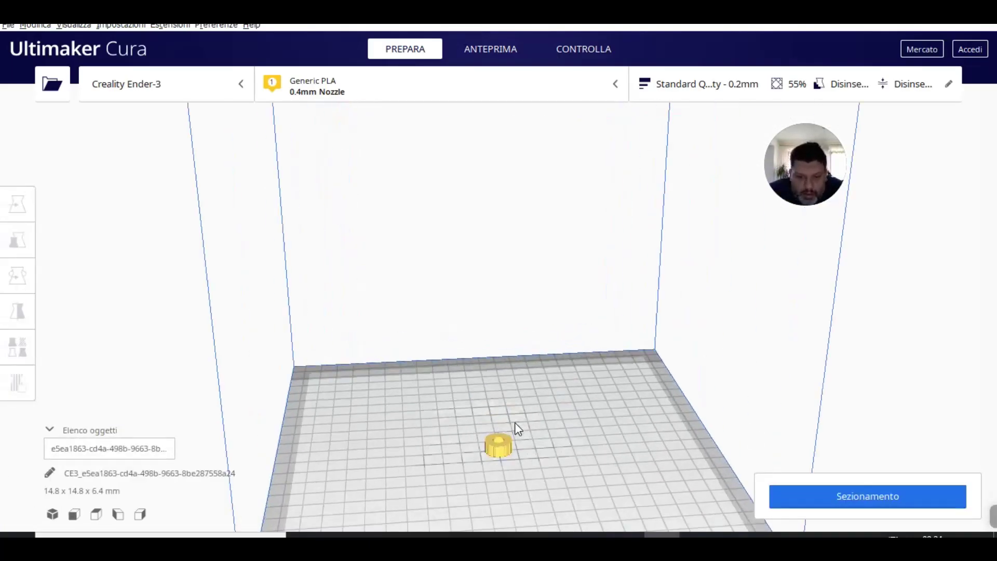
pyautogui.scroll(1, 516, 423)
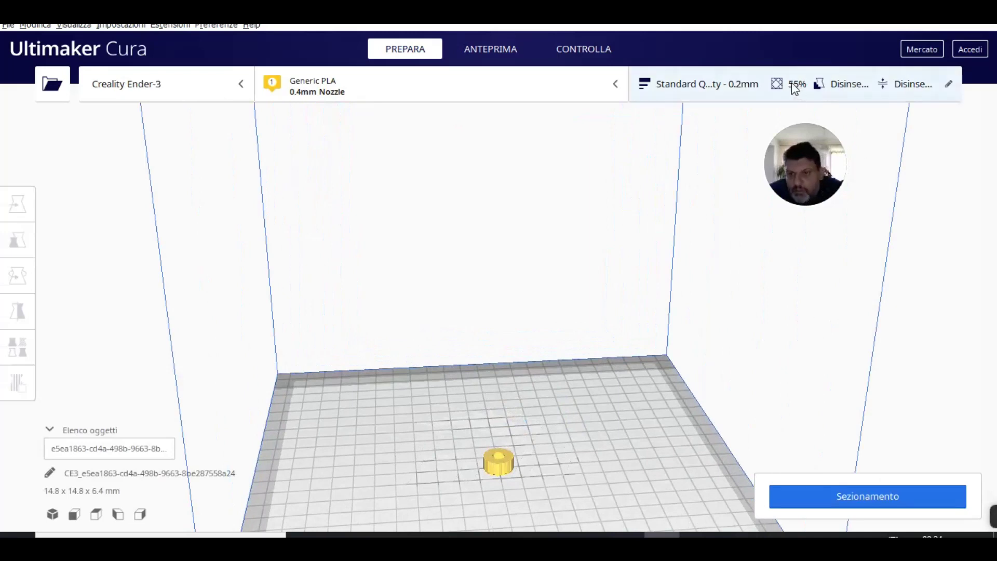
pyautogui.click(752, 89)
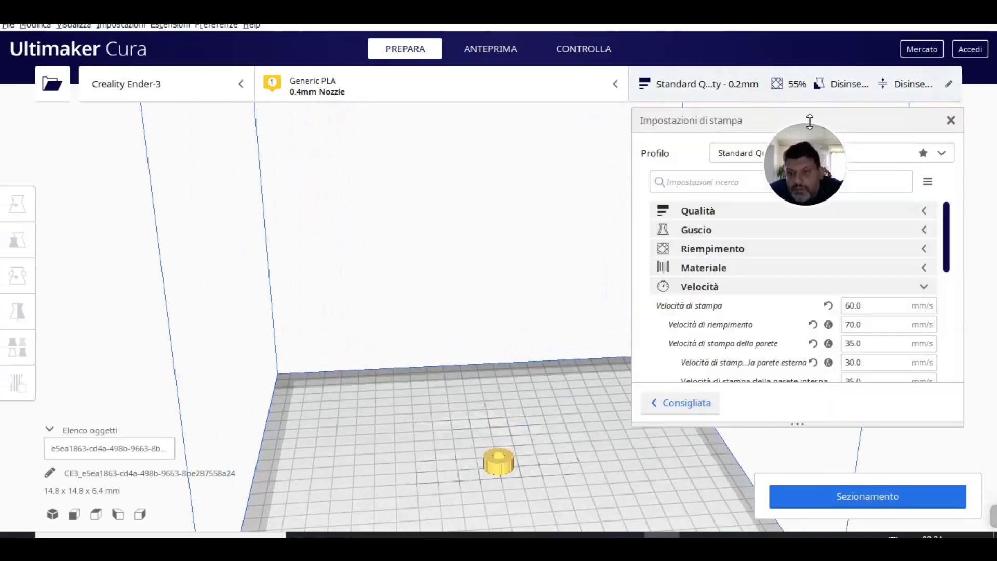
pyautogui.moveTo(801, 144); pyautogui.dragTo(183, 136)
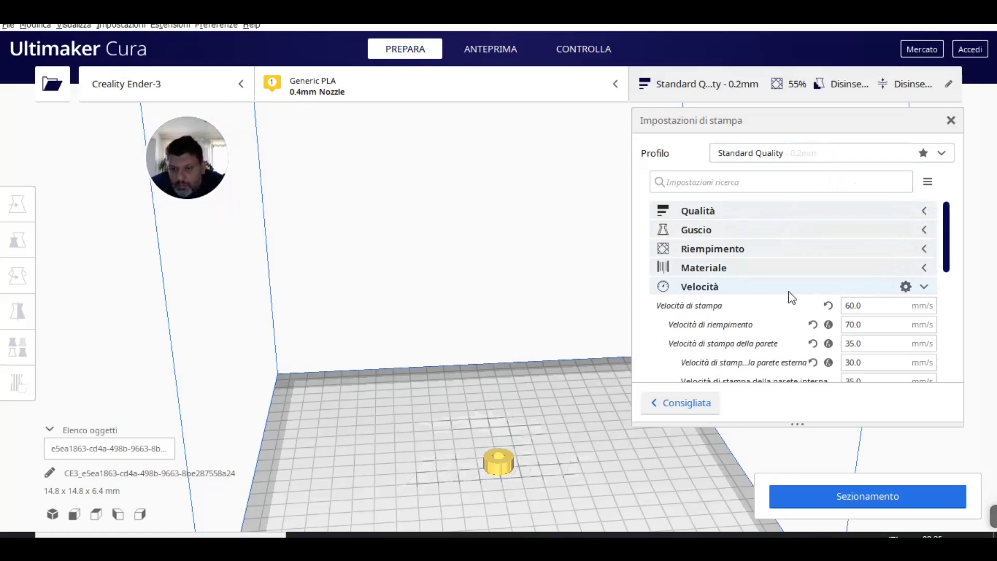
pyautogui.click(925, 285)
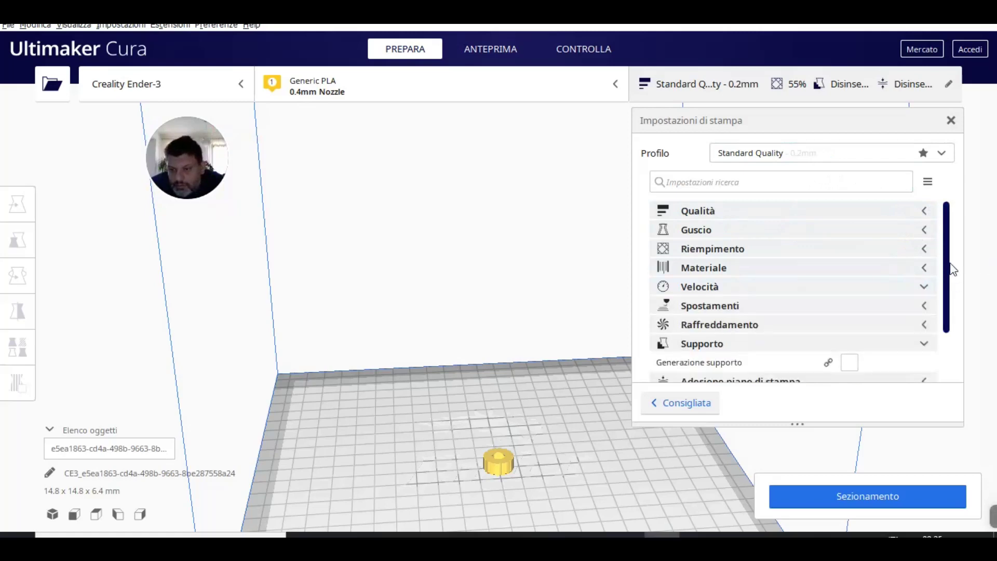
pyautogui.moveTo(945, 263); pyautogui.dragTo(945, 326)
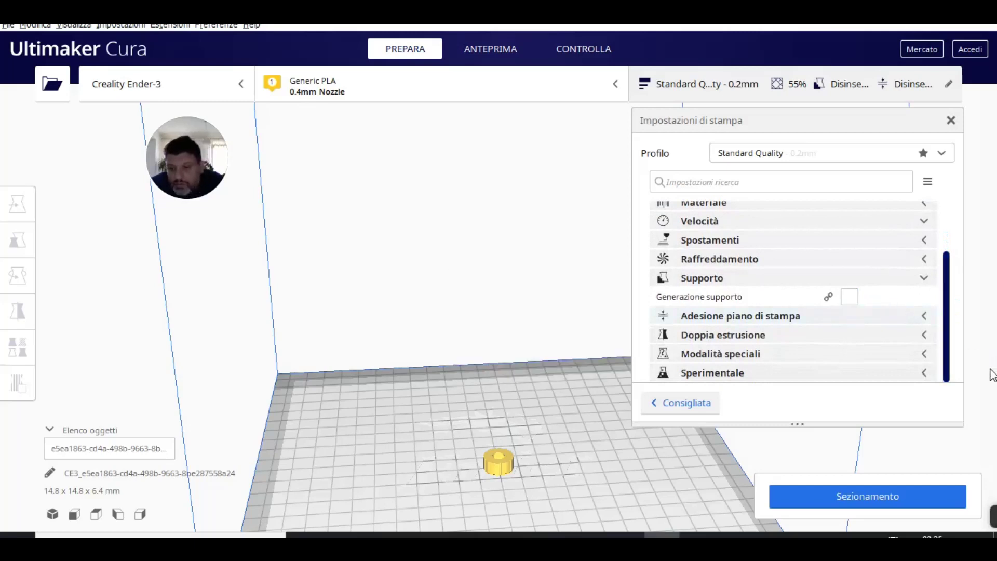
pyautogui.moveTo(945, 338); pyautogui.dragTo(948, 278)
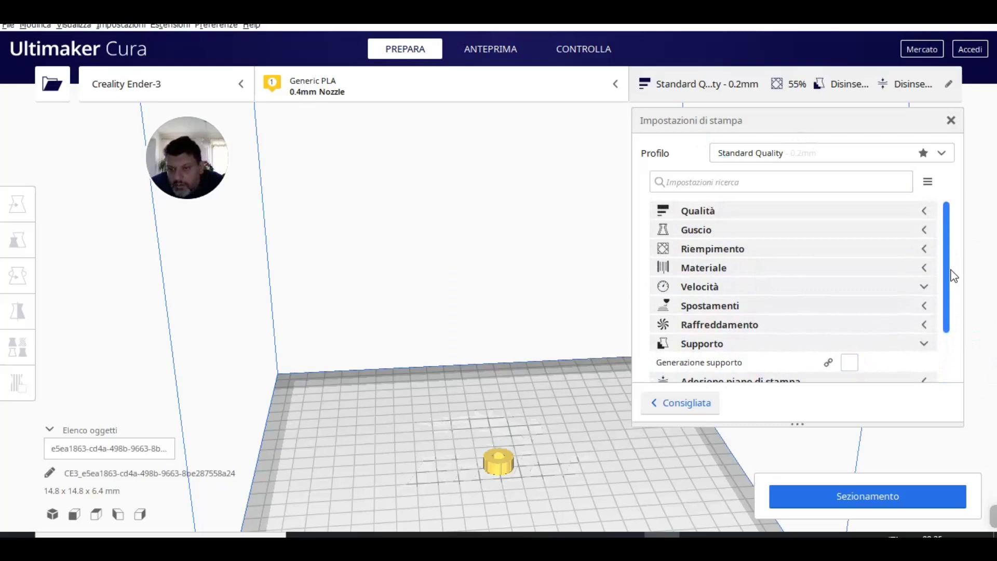
# Look over the infill density and support settings, leaving both categories collapsed, and close the print settings.
pyautogui.click(925, 249)
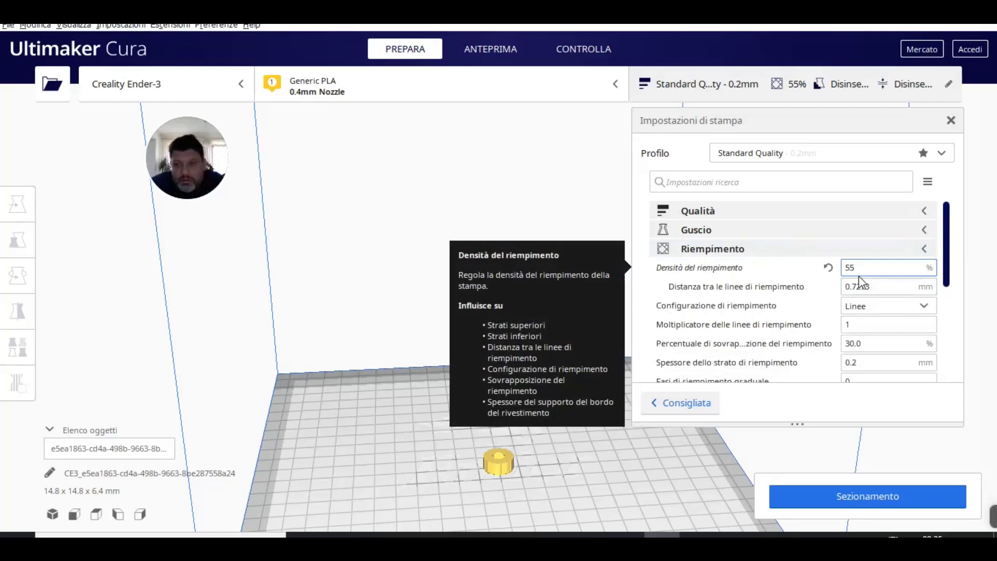
pyautogui.click(926, 248)
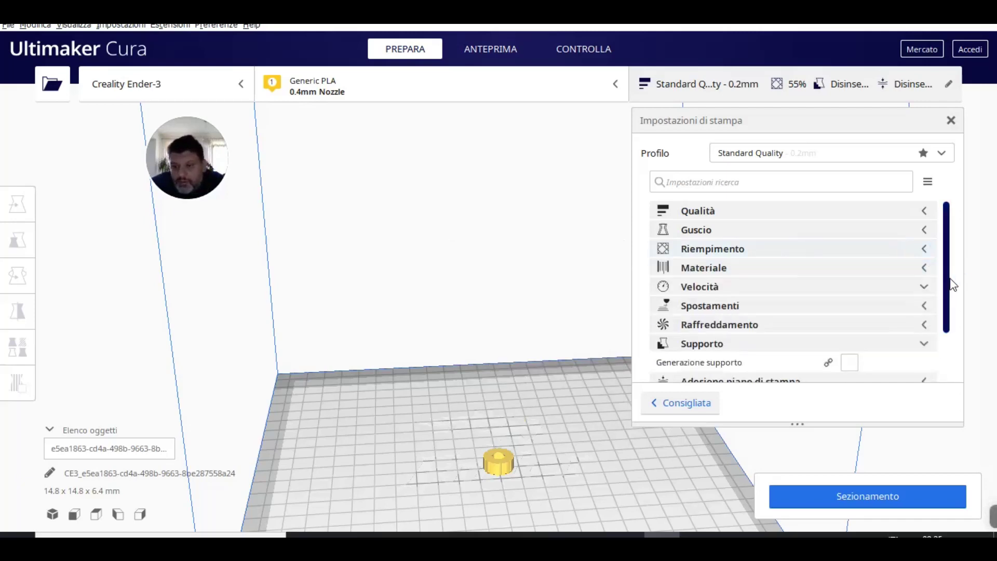
pyautogui.moveTo(950, 283); pyautogui.dragTo(952, 323)
pyautogui.scroll(-1, 953, 323)
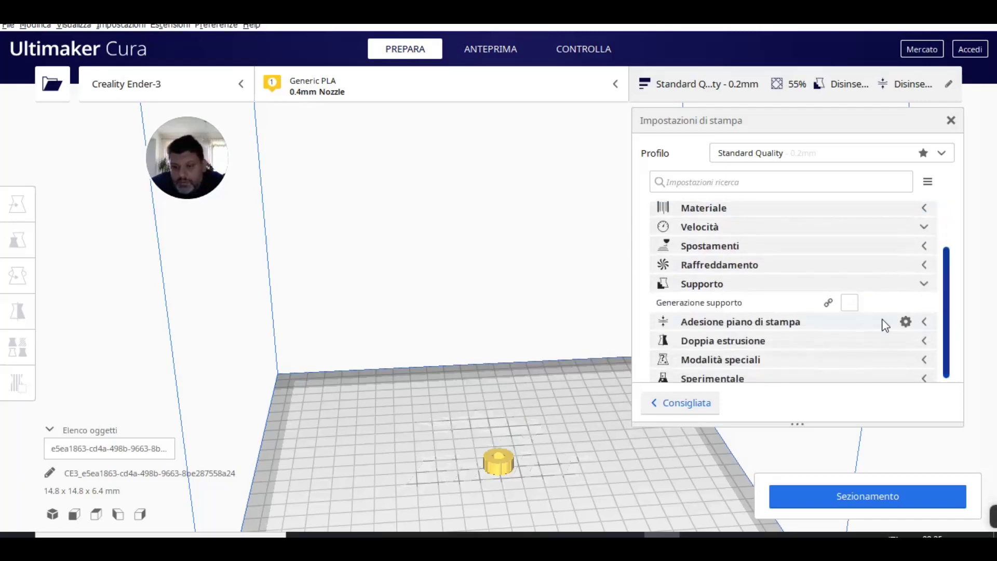
pyautogui.click(926, 285)
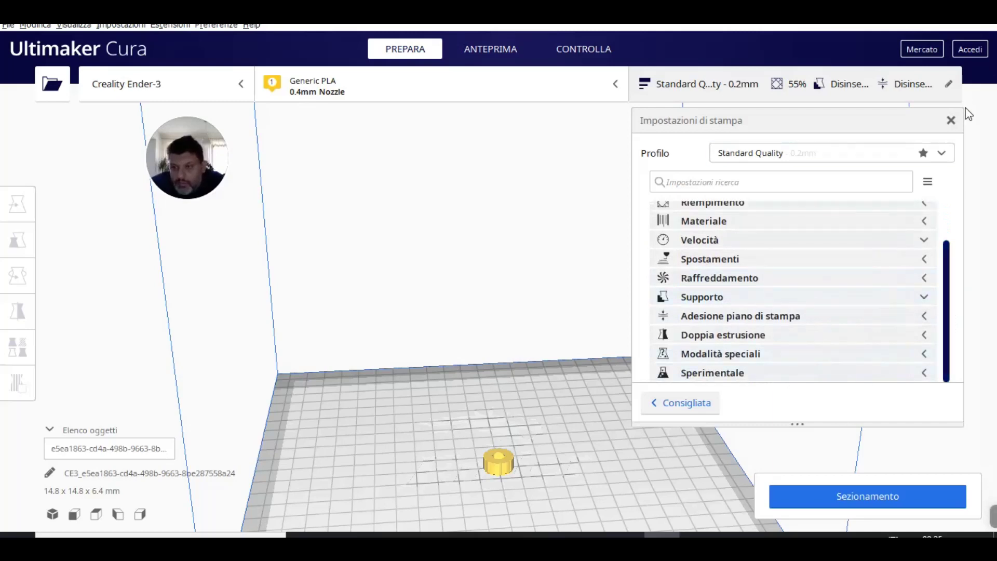
pyautogui.click(951, 122)
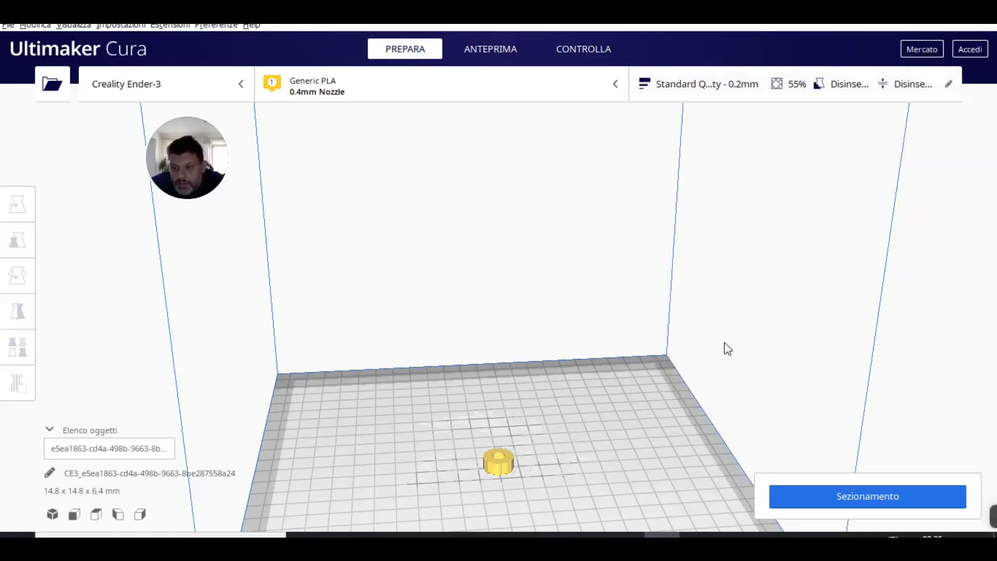
# Select the toothed wheel on the build plate and slice it for printing.
pyautogui.click(507, 467)
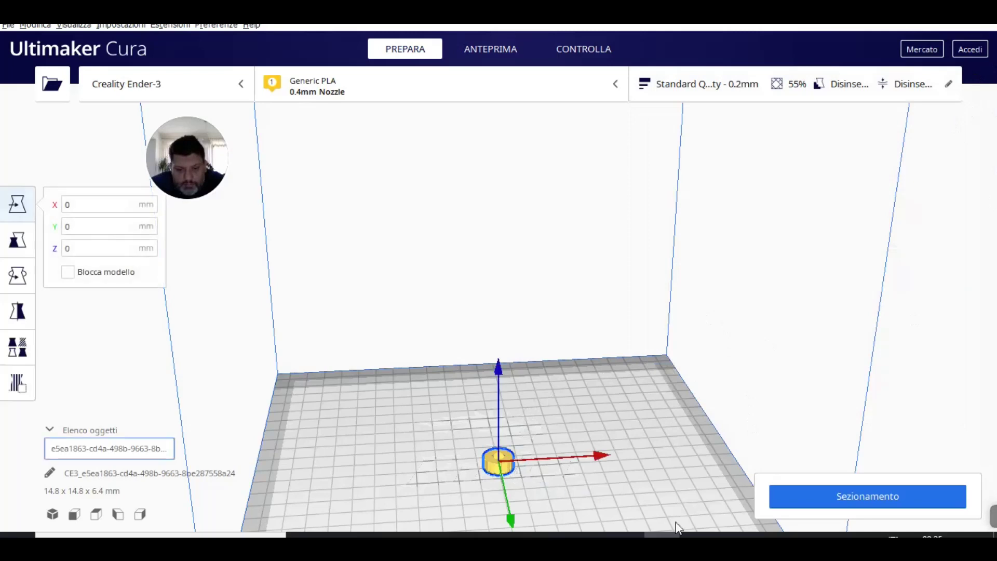
pyautogui.click(862, 496)
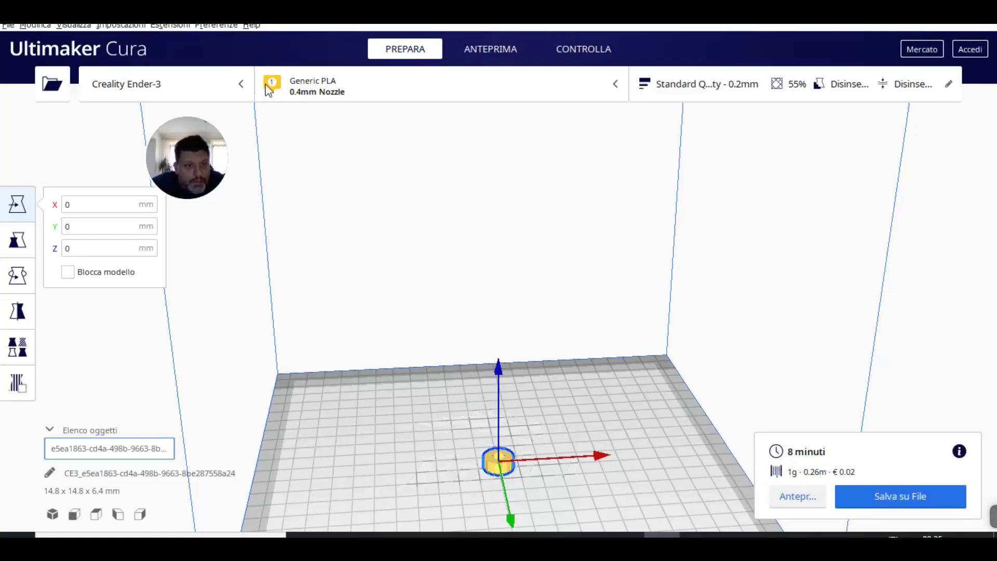
# Add a Pause at height post-processing script to the G-code and make it pause by Layer Number.
pyautogui.click(181, 26)
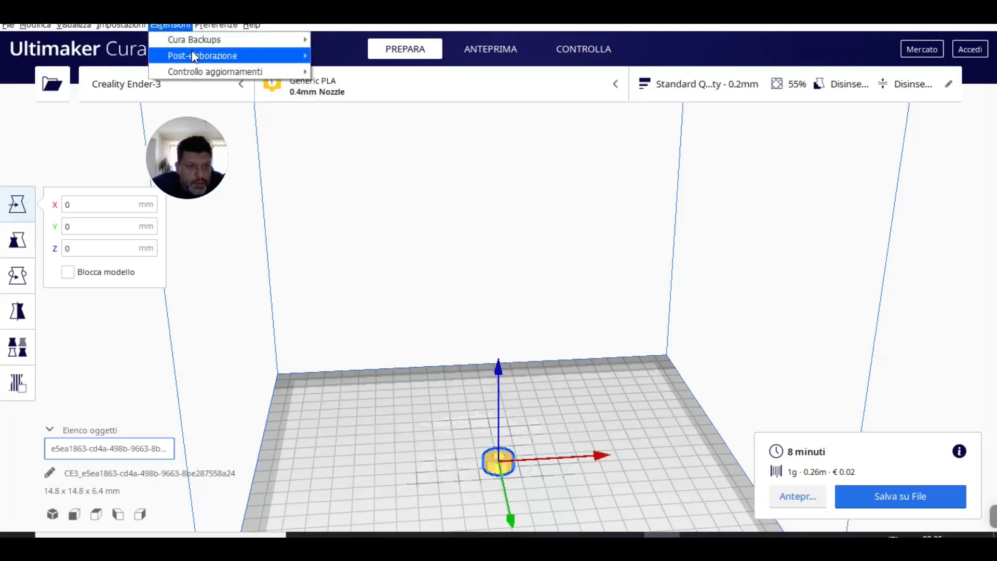
pyautogui.moveTo(220, 57)
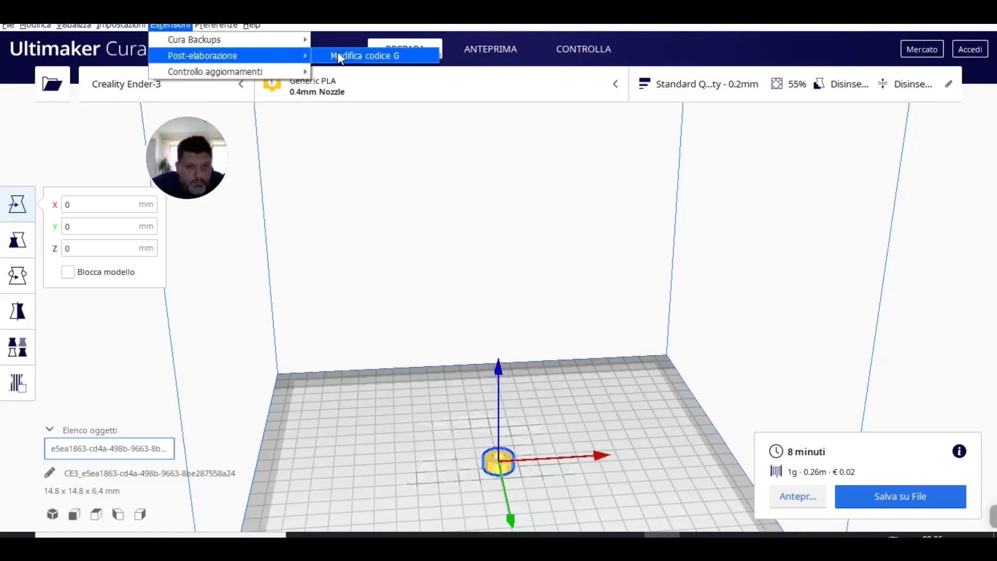
pyautogui.click(338, 56)
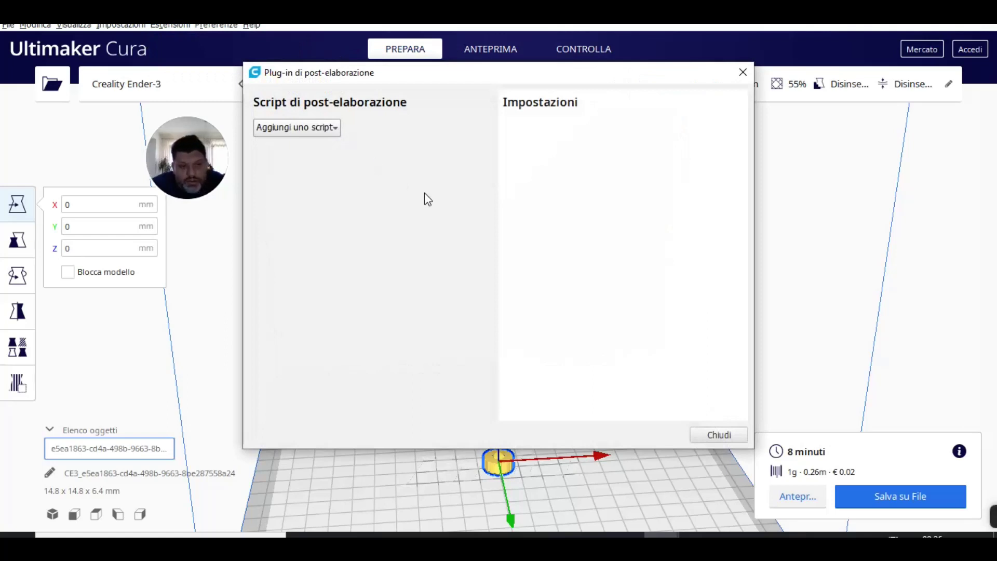
pyautogui.click(312, 128)
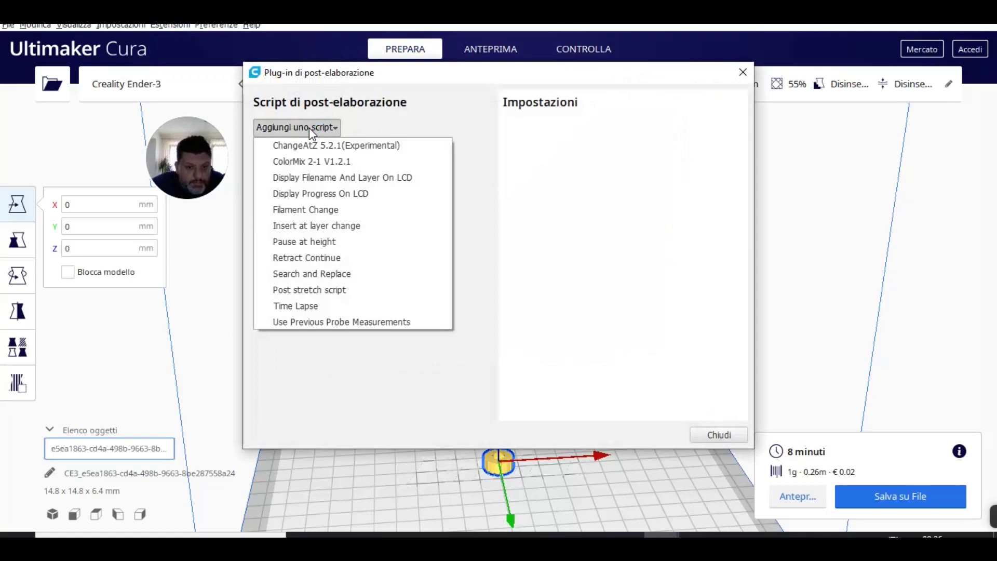
pyautogui.click(322, 242)
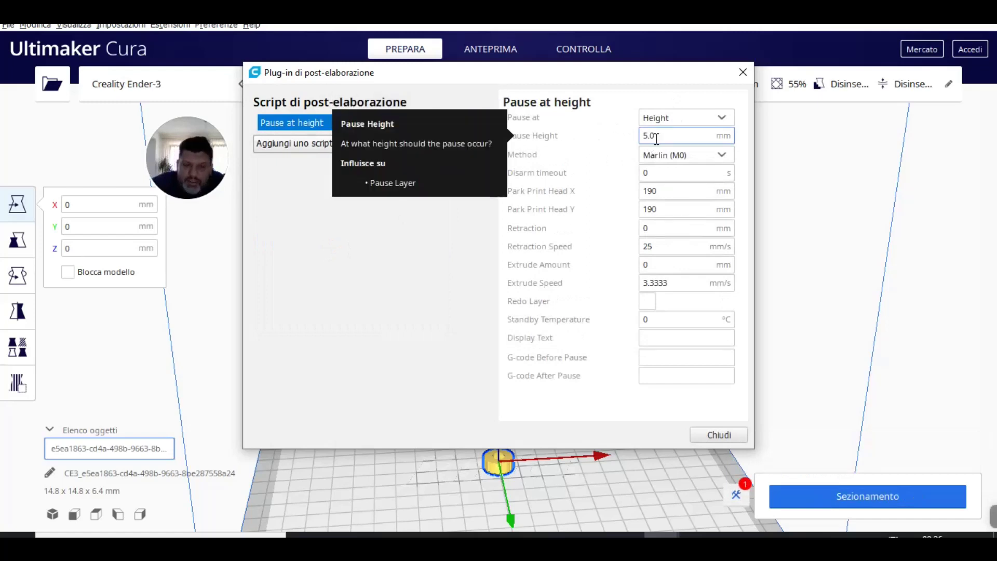
pyautogui.click(685, 118)
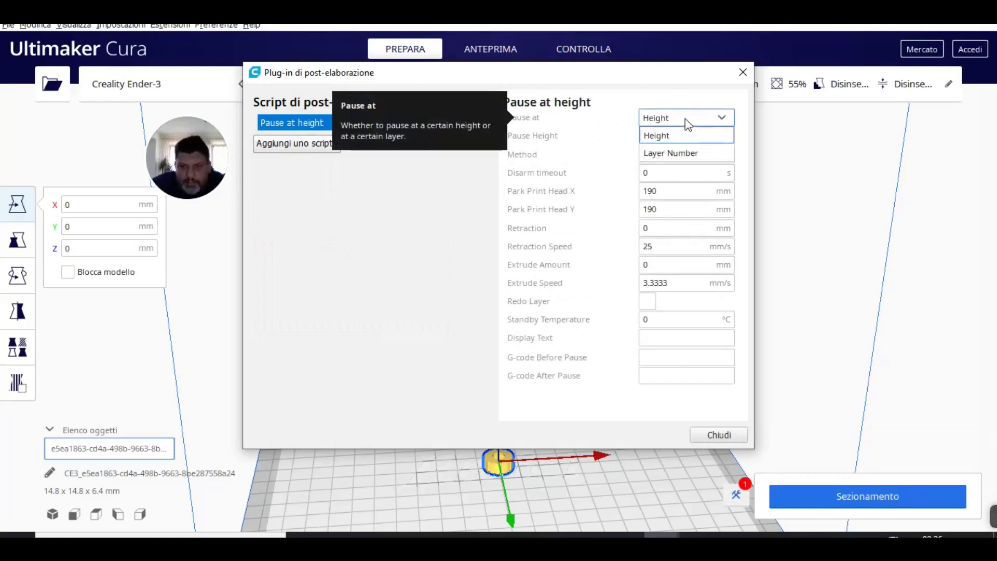
pyautogui.click(683, 154)
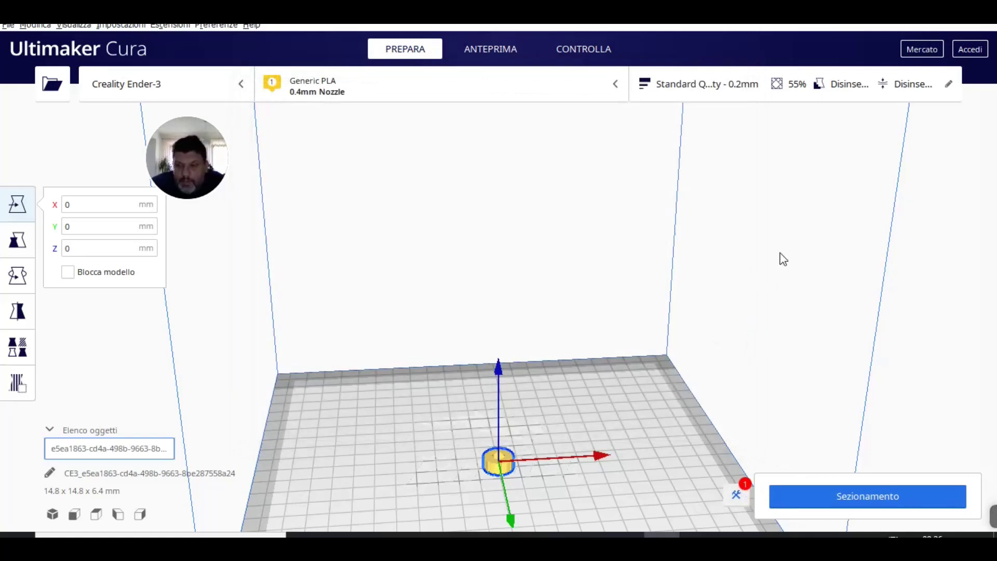
# Slice the wheel in the layer preview and lower the displayed layers to layer 23 to find the pause point.
pyautogui.click(496, 48)
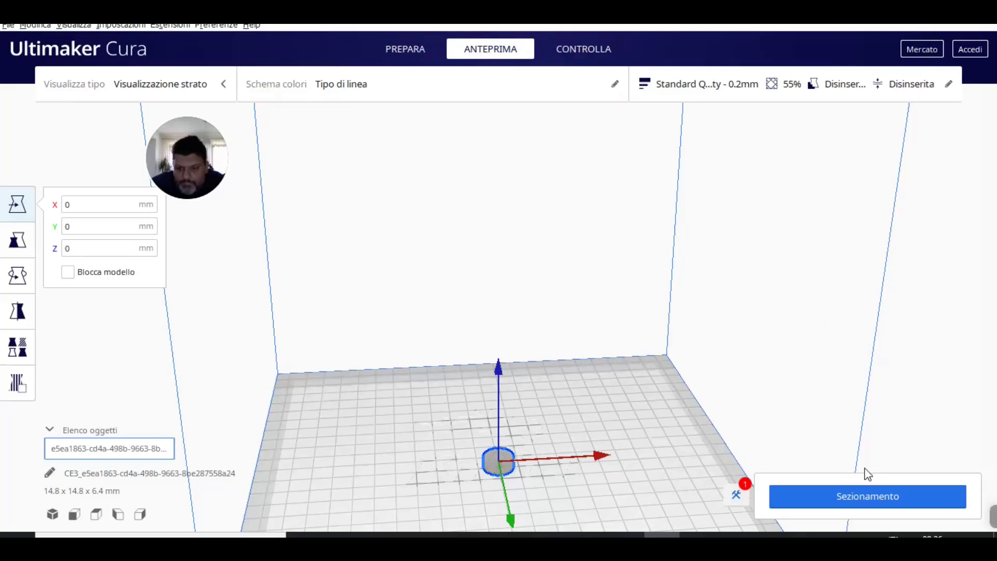
pyautogui.click(870, 498)
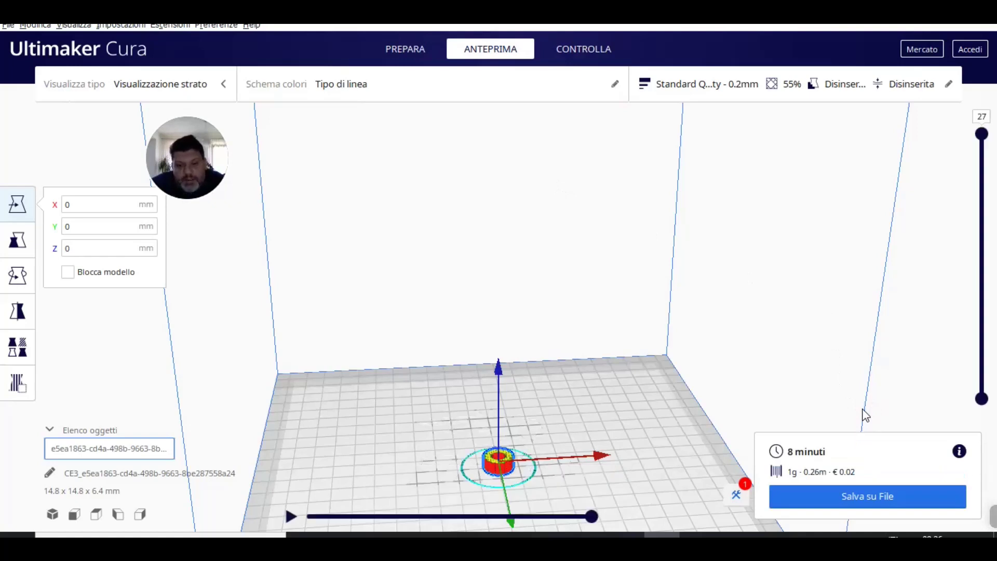
pyautogui.moveTo(983, 141); pyautogui.dragTo(984, 184)
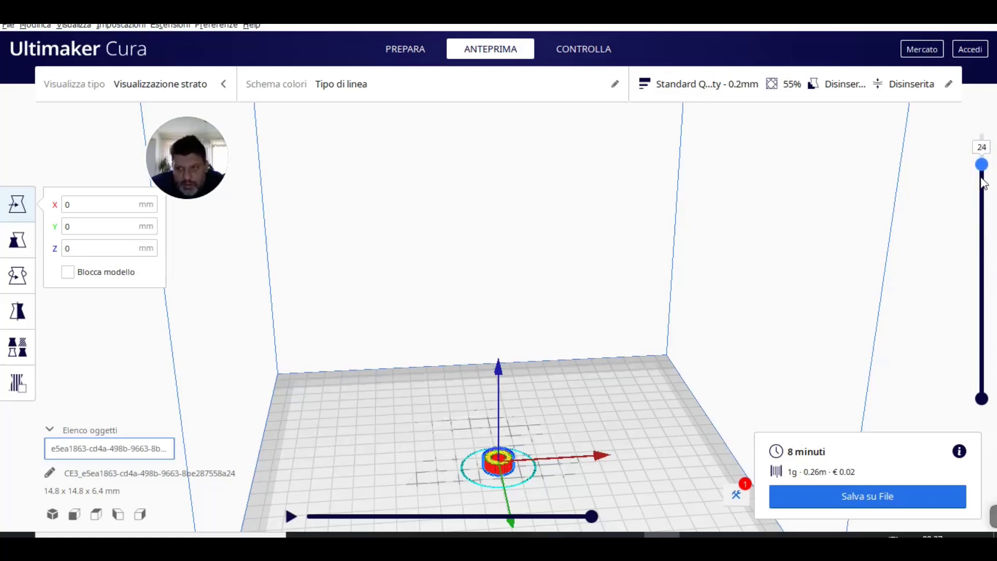
pyautogui.moveTo(982, 181); pyautogui.dragTo(983, 191)
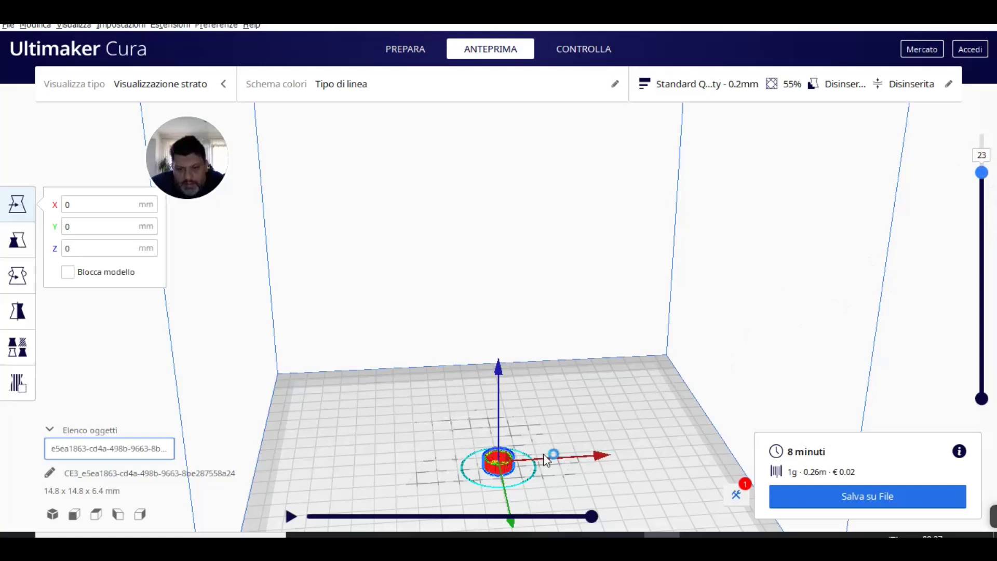
# Set the Pause at height script's Pause Layer to 23 and close the post-processing settings.
pyautogui.click(745, 498)
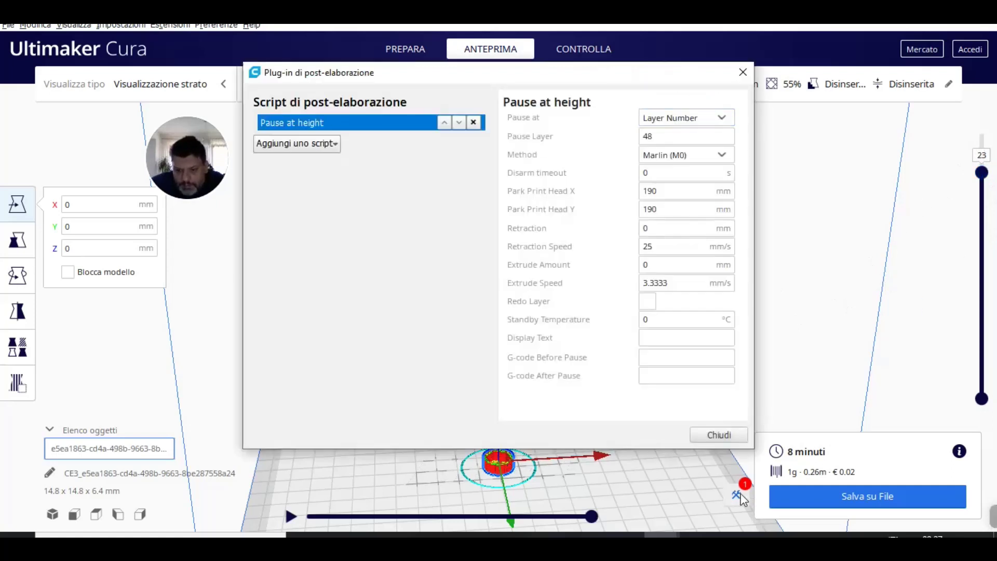
pyautogui.moveTo(667, 136); pyautogui.dragTo(548, 139)
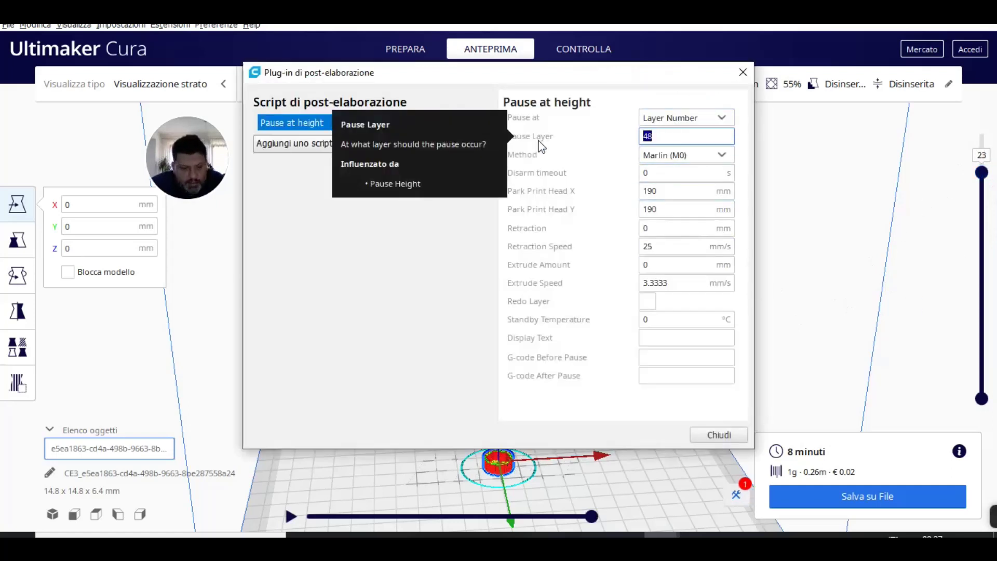
pyautogui.write('23')
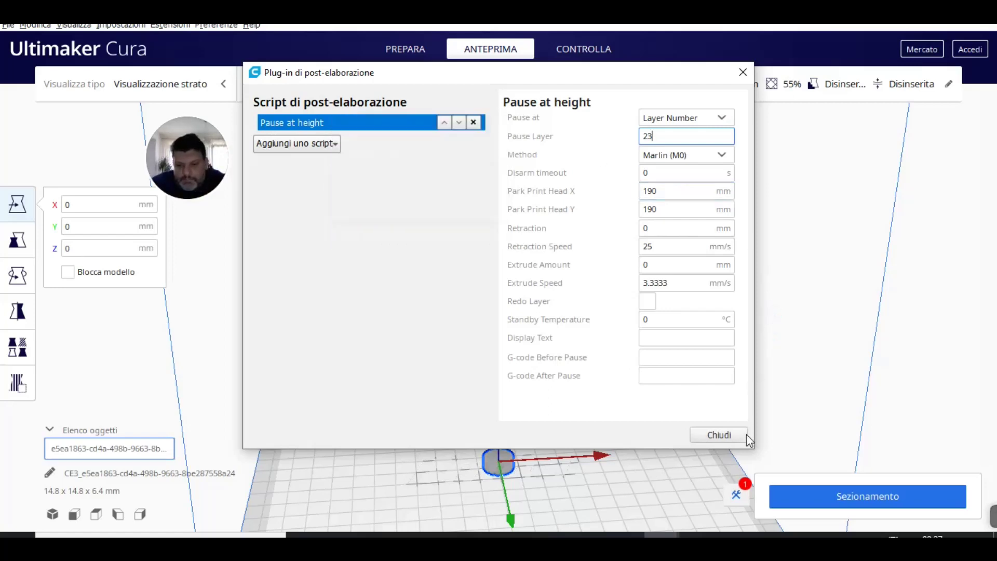
pyautogui.click(727, 436)
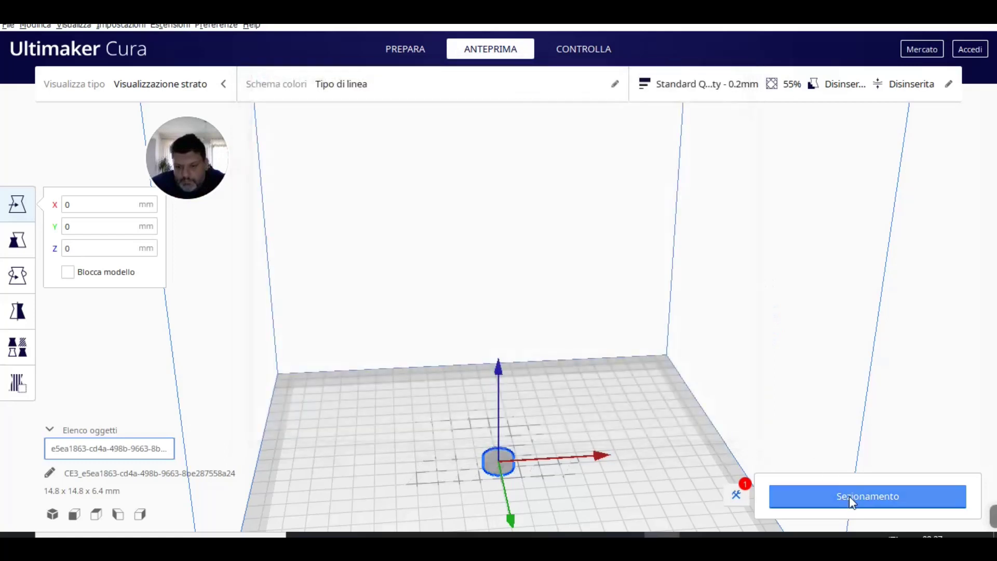